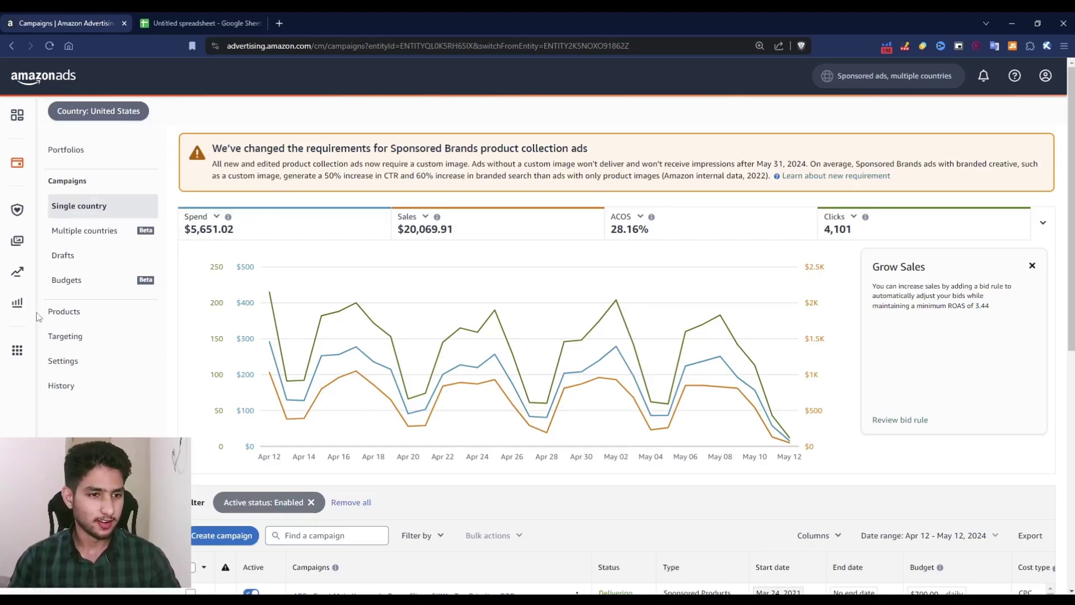
- Open the sponsored ads reports page in a new browser tab
{"action": "left_click", "coordinate": [18, 305]}
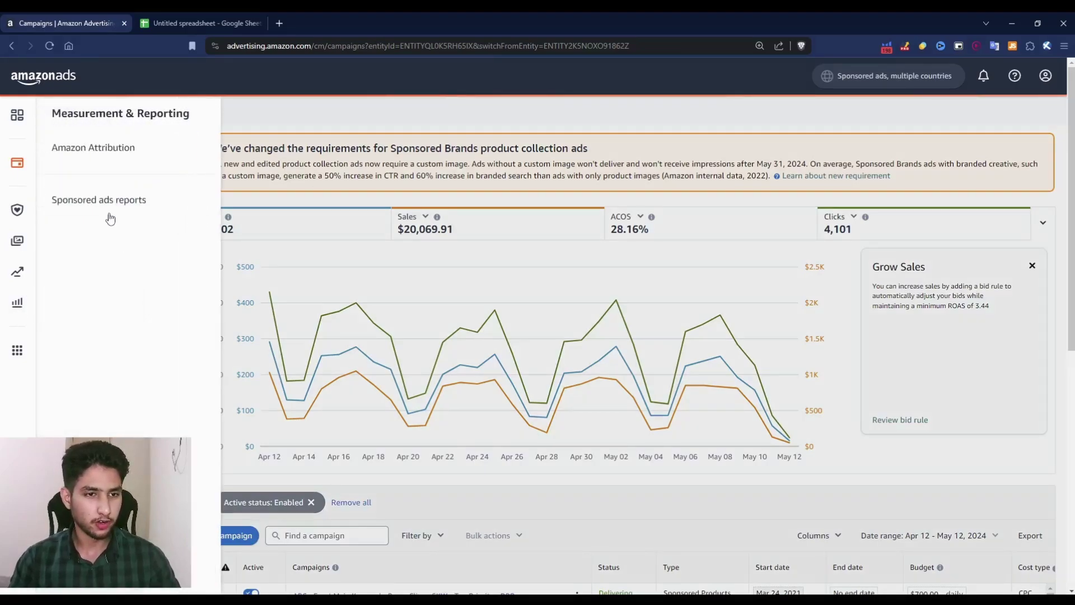
{"action": "right_click", "coordinate": [104, 206]}
{"action": "left_click", "coordinate": [124, 211]}
{"action": "left_click", "coordinate": [164, 21]}
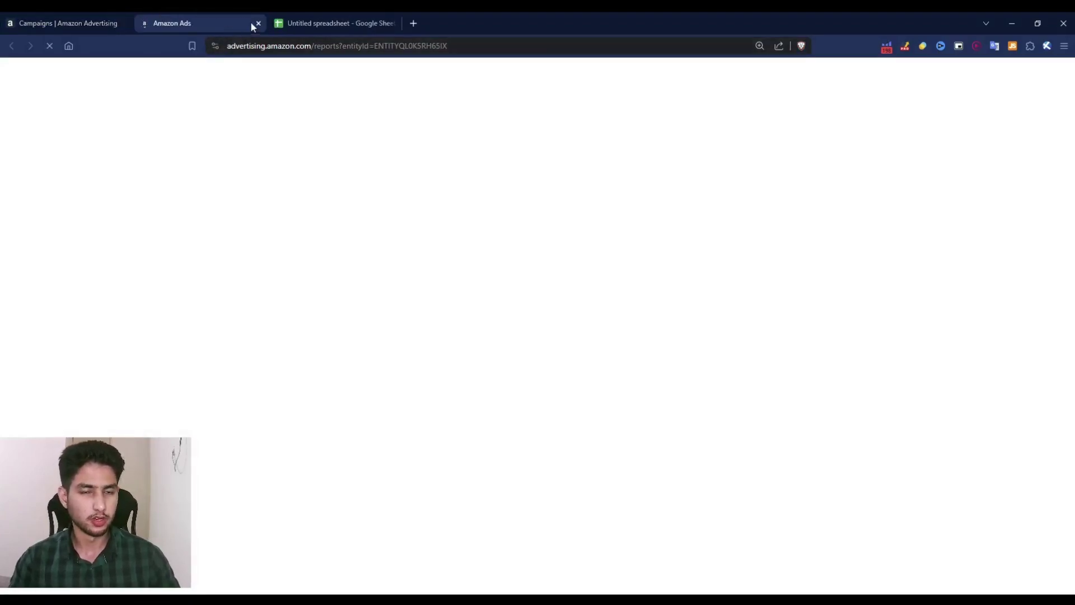
- Start a new Search term report, keeping Sponsored Products as the report category
{"action": "left_click", "coordinate": [90, 156]}
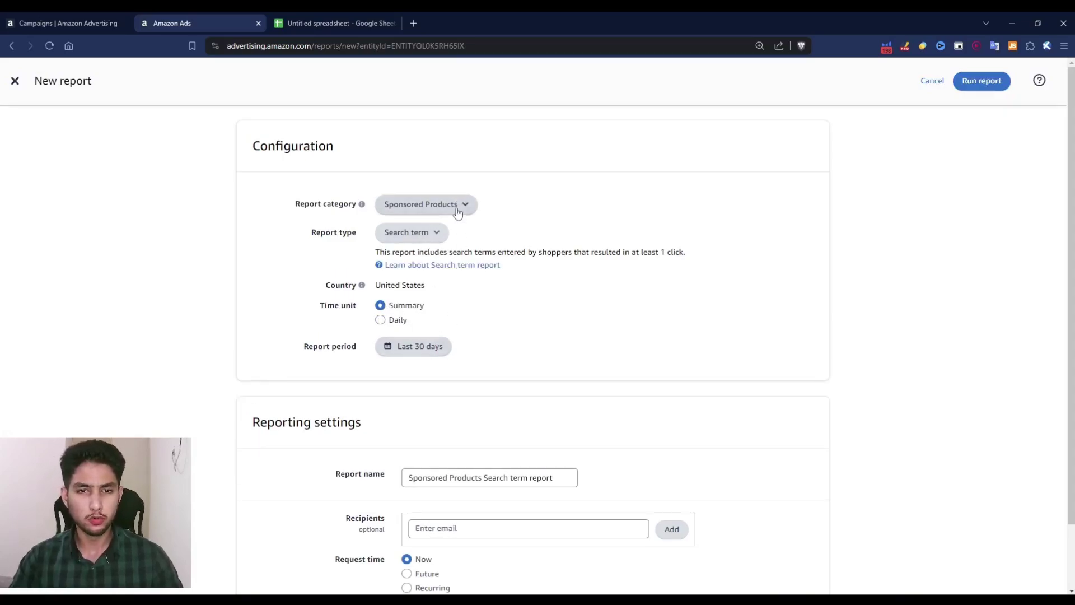
{"action": "left_click", "coordinate": [422, 216]}
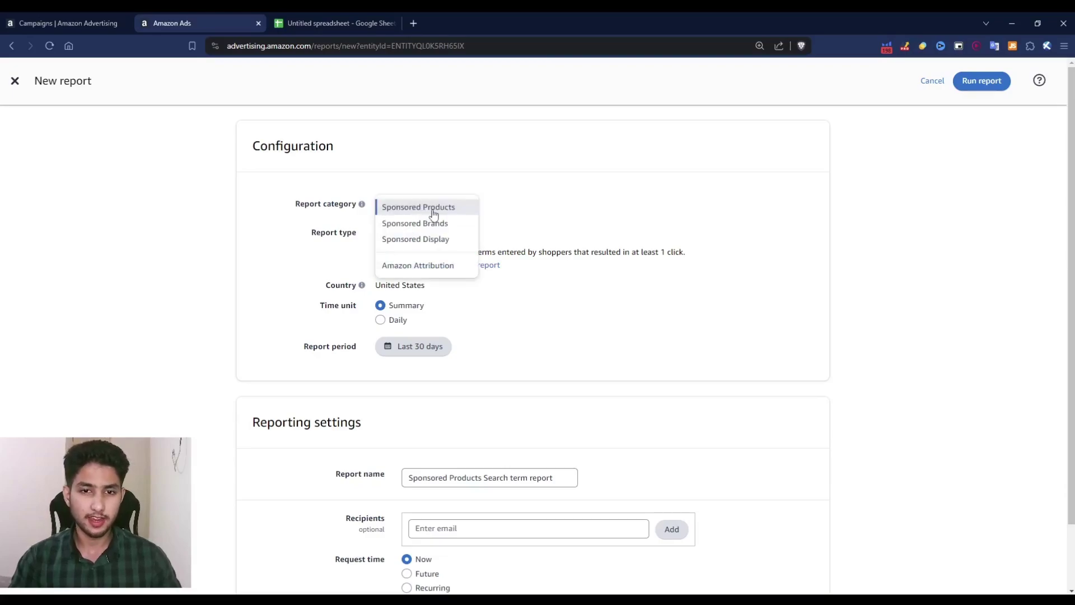
{"action": "left_click", "coordinate": [552, 190]}
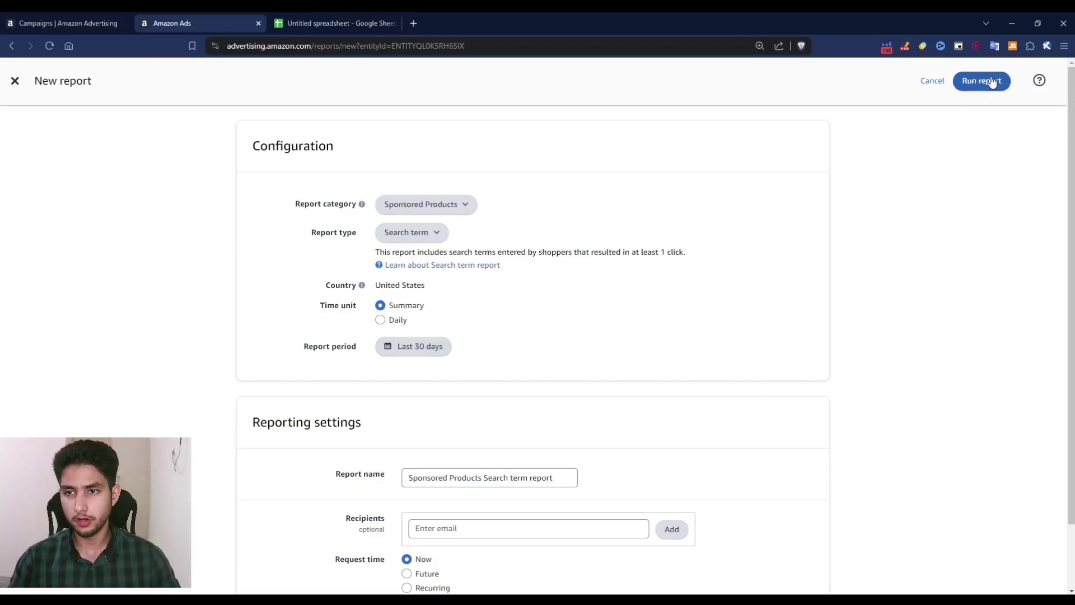
- Switch to the untitled Google Sheets spreadsheet and import the Sponsored Products search term report by uploading the file
{"action": "left_click", "coordinate": [367, 21]}
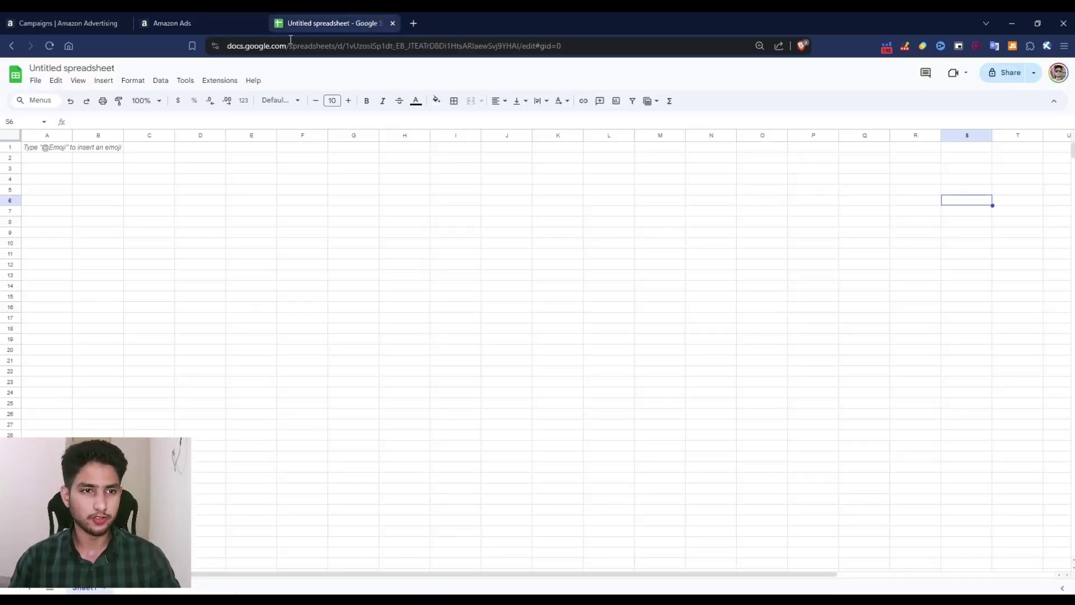
{"action": "left_click", "coordinate": [59, 85]}
{"action": "mouse_move", "coordinate": [35, 82]}
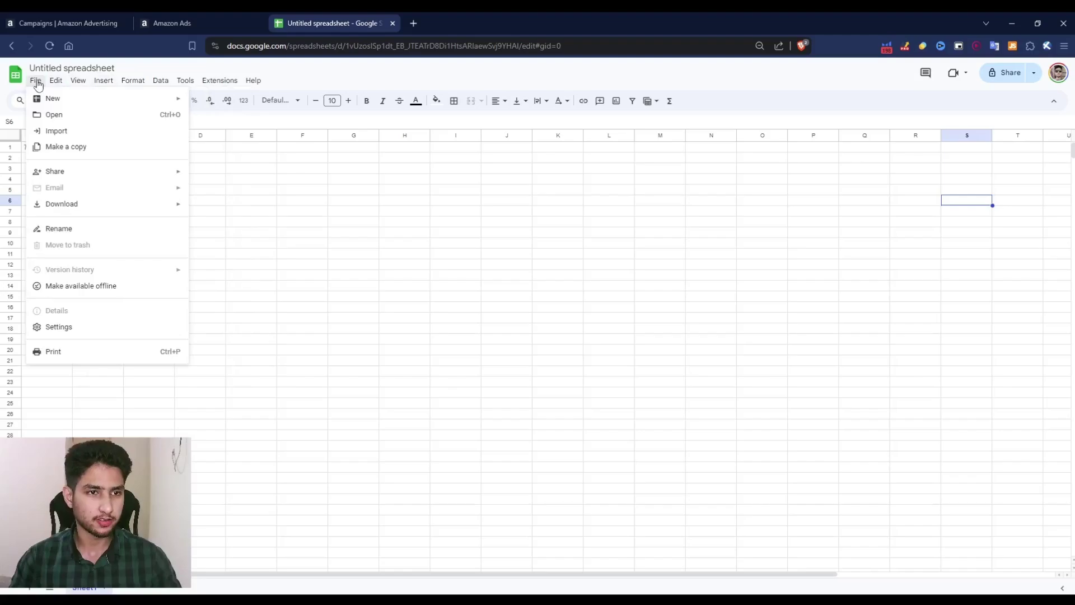
{"action": "left_click", "coordinate": [92, 136]}
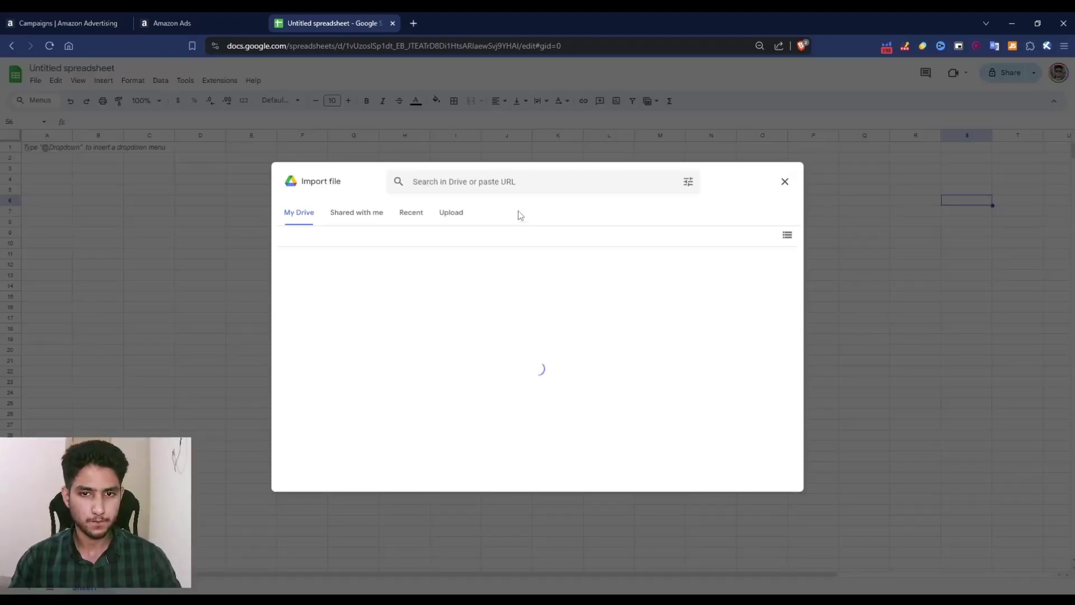
{"action": "left_click", "coordinate": [457, 218]}
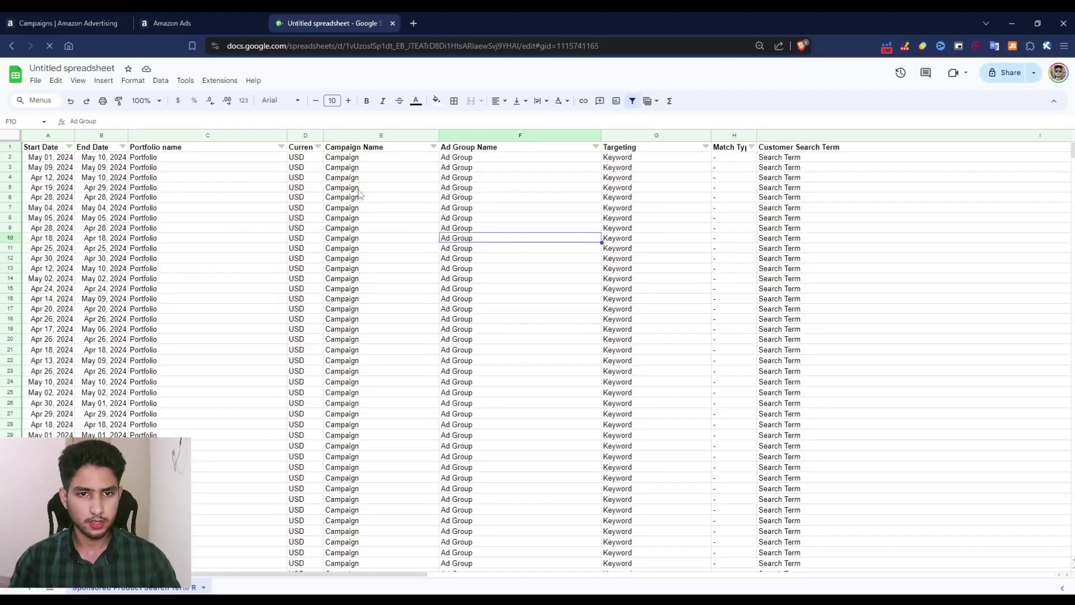
- Look through the campaign name, ad group name, targeting and customer search term columns of the imported report
{"action": "left_click_drag", "start_coordinate": [501, 178], "coordinate": [513, 331]}
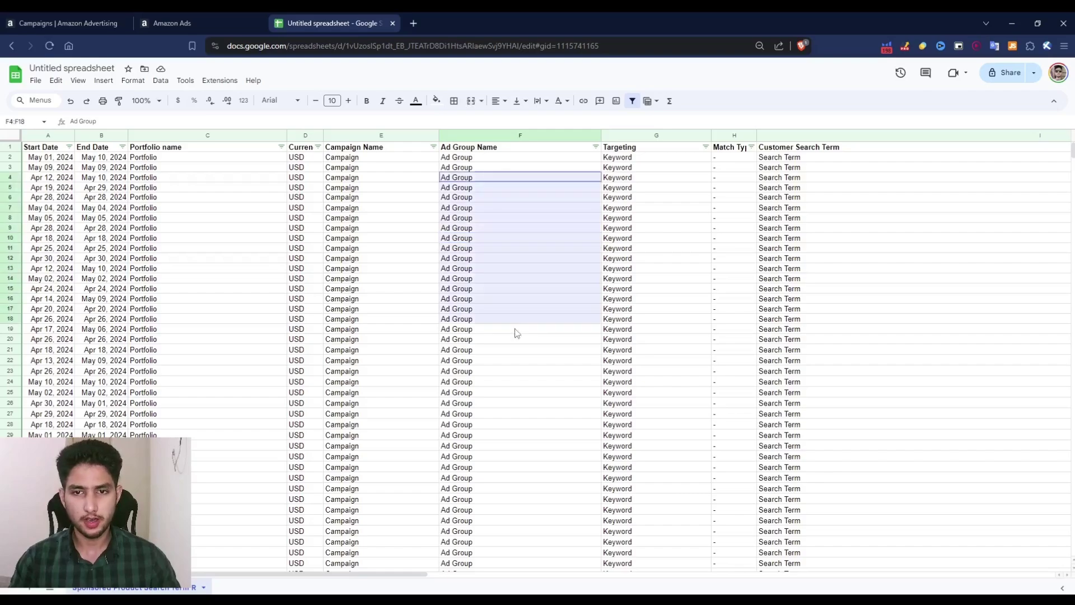
{"action": "left_click_drag", "start_coordinate": [616, 177], "coordinate": [663, 365]}
{"action": "left_click", "coordinate": [763, 209]}
{"action": "left_click_drag", "start_coordinate": [763, 226], "coordinate": [773, 424]}
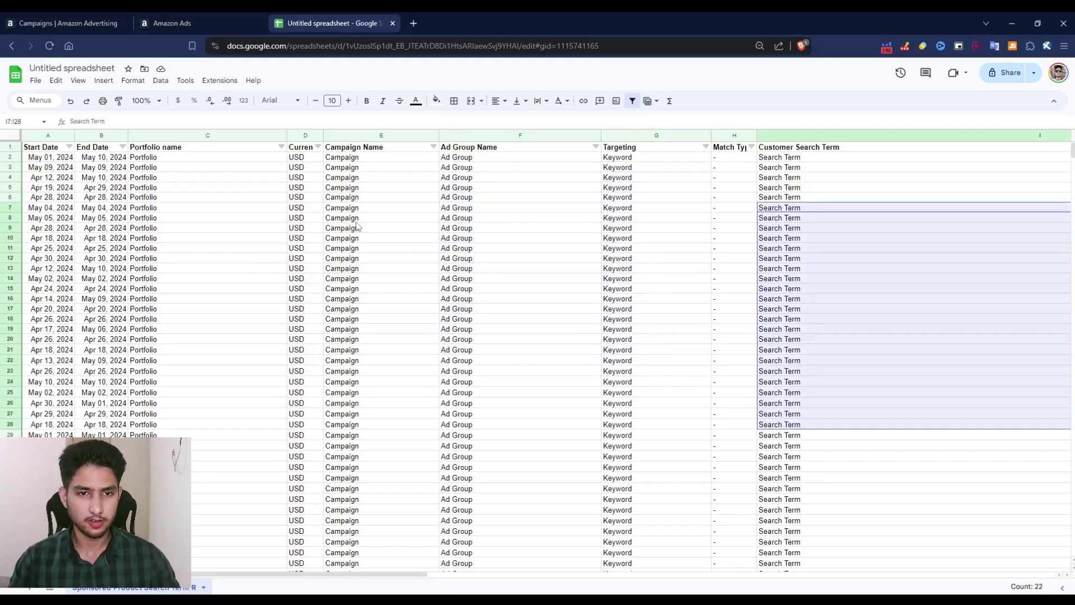
{"action": "left_click_drag", "start_coordinate": [358, 208], "coordinate": [358, 350]}
{"action": "left_click_drag", "start_coordinate": [362, 179], "coordinate": [361, 395]}
{"action": "left_click", "coordinate": [360, 268]}
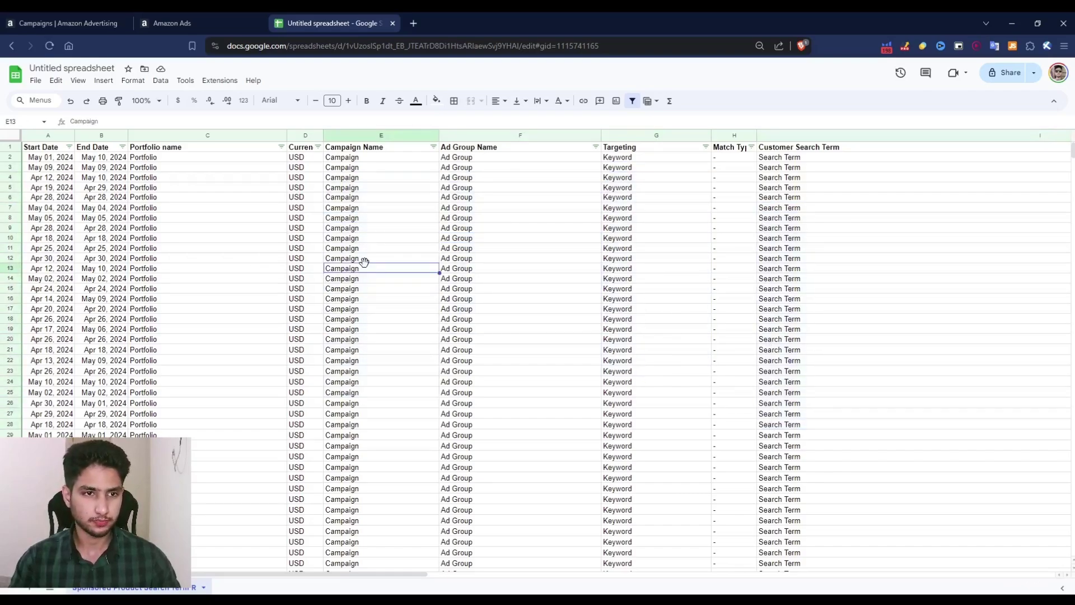
{"action": "scroll", "coordinate": [257, 240], "scroll_direction": "down", "scroll_amount": 3}
{"action": "scroll", "coordinate": [258, 234], "scroll_direction": "up", "scroll_amount": 3}
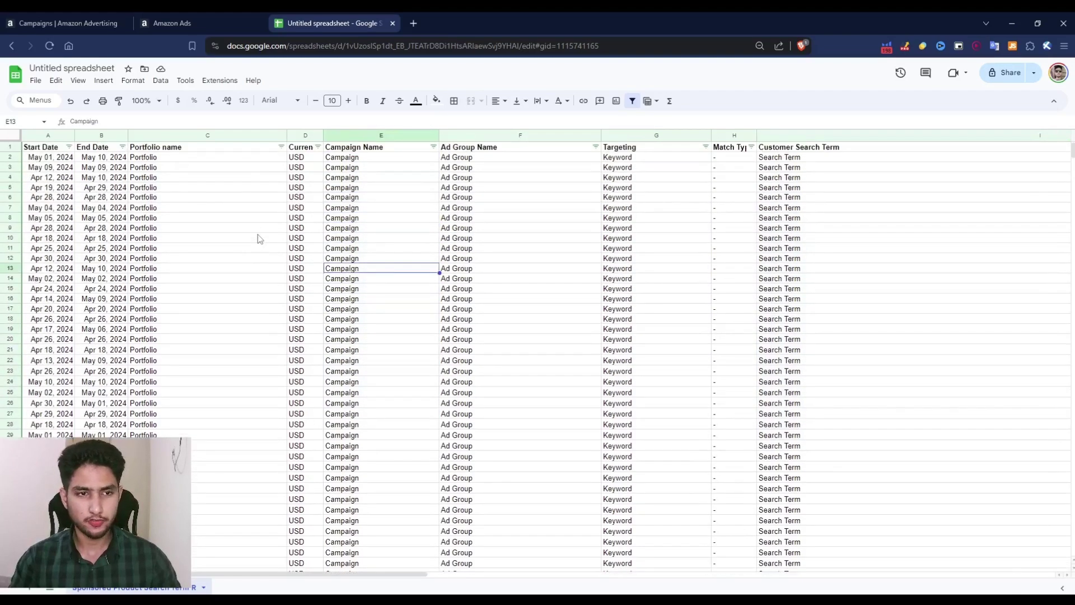
- Freeze the header row of the search term report sheet and check that it holds while scrolling
{"action": "left_click", "coordinate": [10, 158]}
{"action": "left_click", "coordinate": [45, 101]}
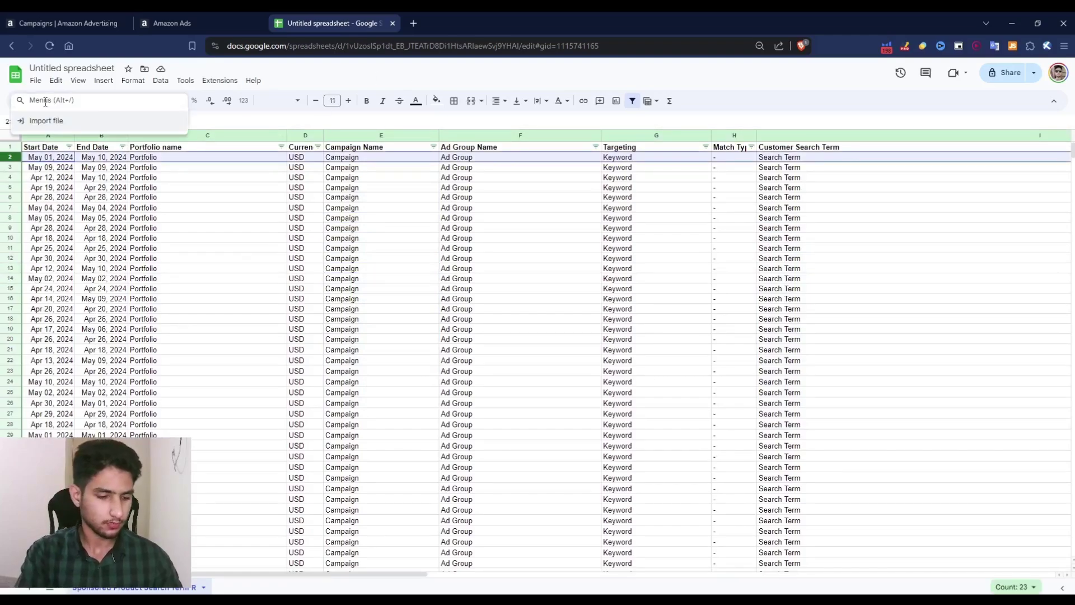
{"action": "type", "text": "free"}
{"action": "left_click", "coordinate": [62, 122]}
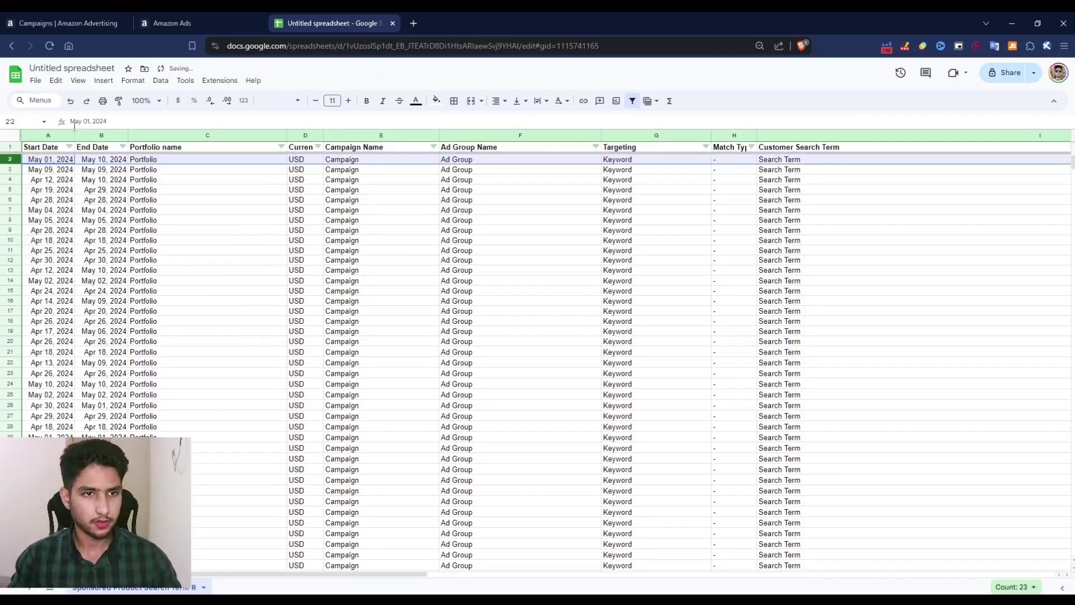
{"action": "left_click", "coordinate": [236, 241]}
{"action": "scroll", "coordinate": [714, 180], "scroll_direction": "down", "scroll_amount": 6}
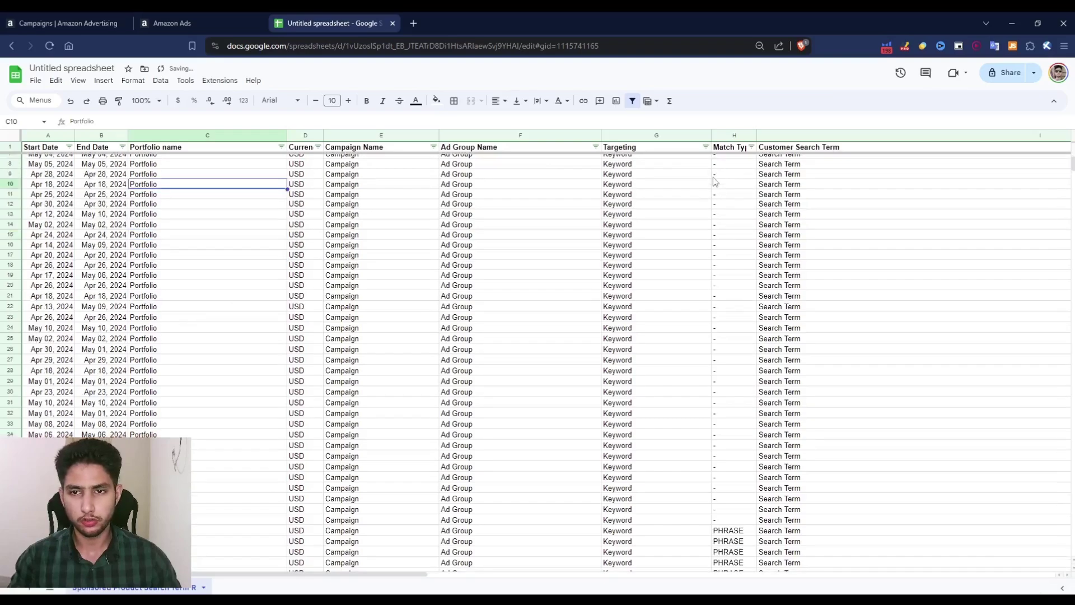
{"action": "scroll", "coordinate": [782, 271], "scroll_direction": "up", "scroll_amount": 6}
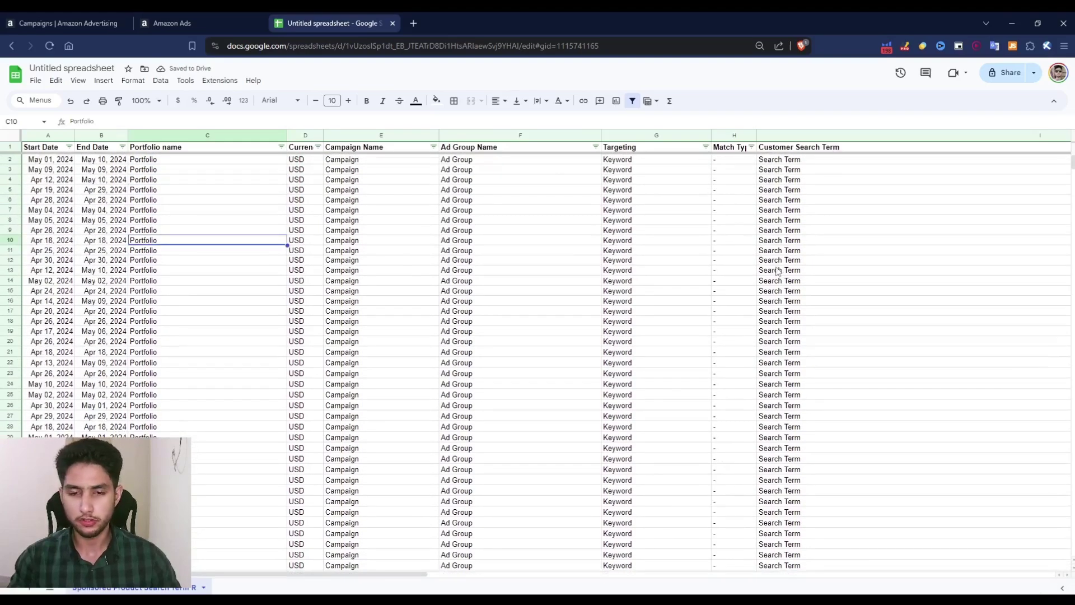
- Total the Spend column below the data in N258 with a SUBTOTAL formula using function code 9 over N2:N257
{"action": "left_click_drag", "start_coordinate": [389, 576], "coordinate": [577, 577]}
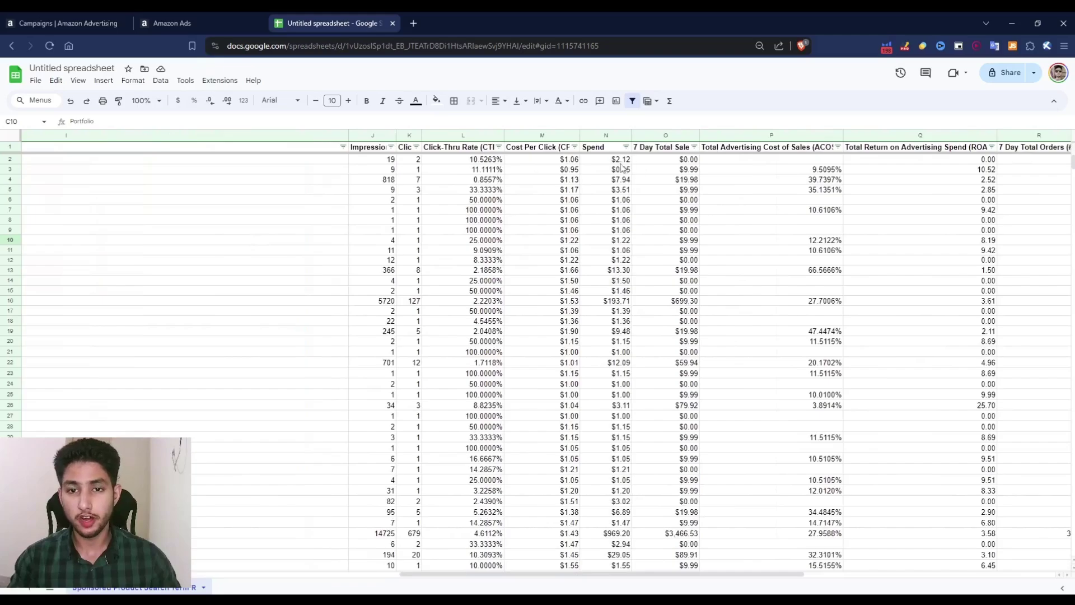
{"action": "scroll", "coordinate": [621, 173], "scroll_direction": "down", "scroll_amount": 4}
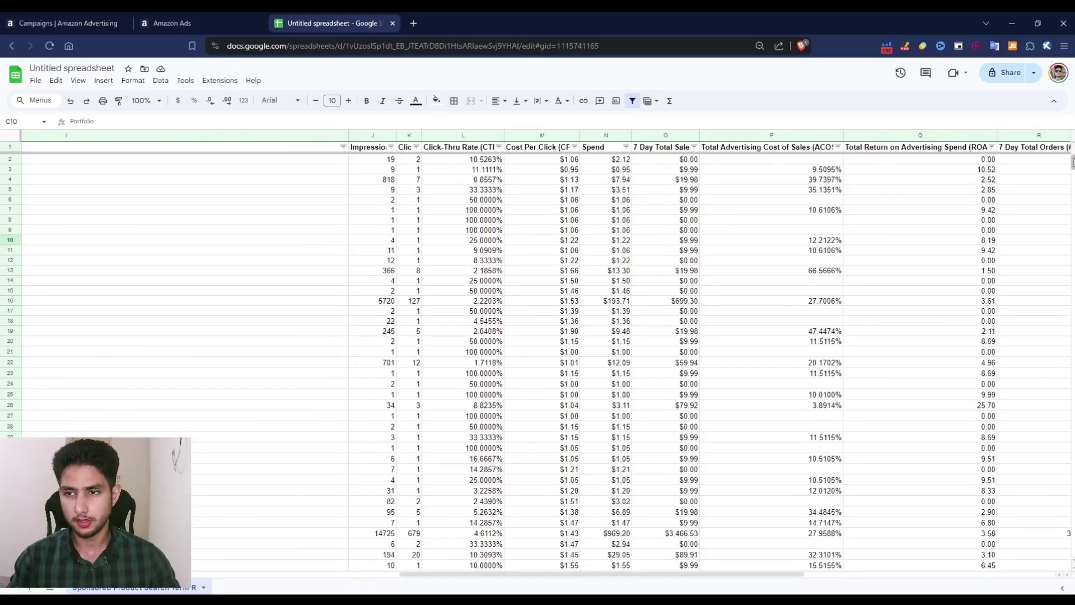
{"action": "left_click_drag", "start_coordinate": [1072, 163], "coordinate": [1062, 253]}
{"action": "scroll", "coordinate": [1062, 253], "scroll_direction": "up", "scroll_amount": 7}
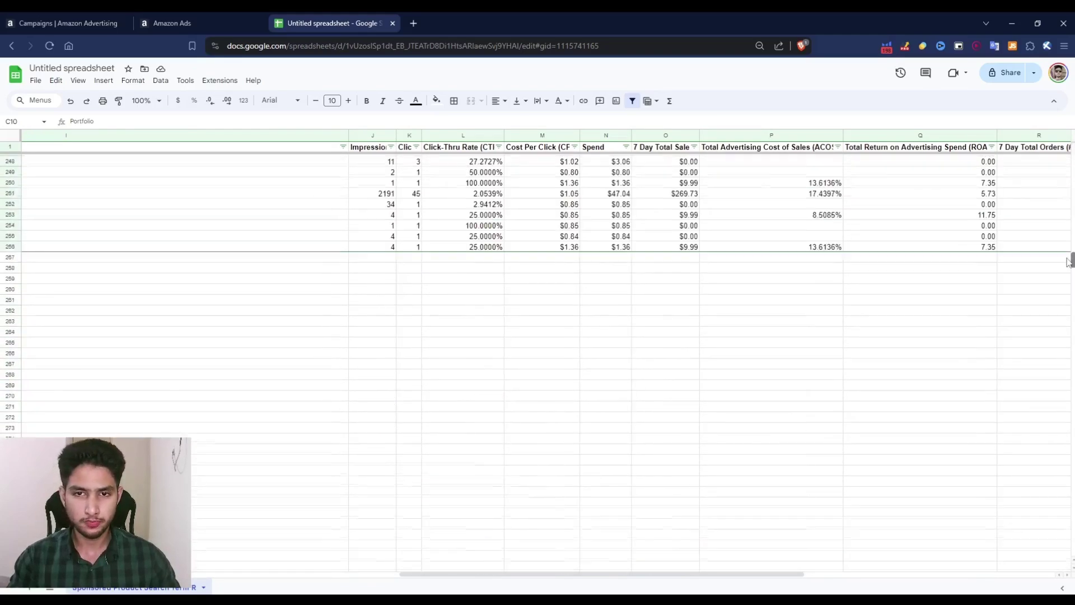
{"action": "scroll", "coordinate": [814, 253], "scroll_direction": "up", "scroll_amount": 5}
{"action": "left_click", "coordinate": [620, 446]}
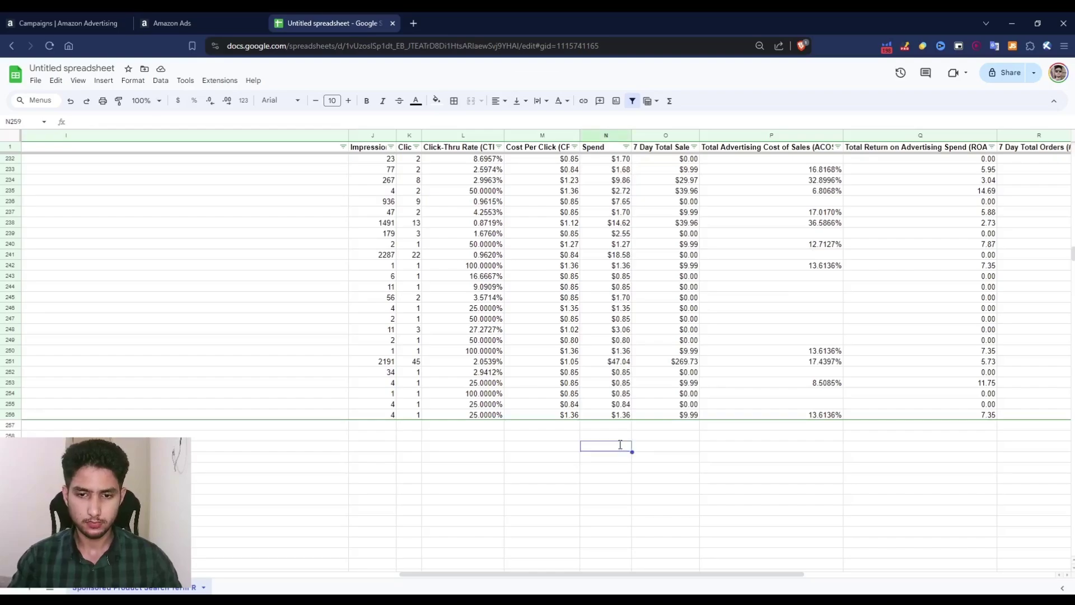
{"action": "double_click", "coordinate": [624, 436]}
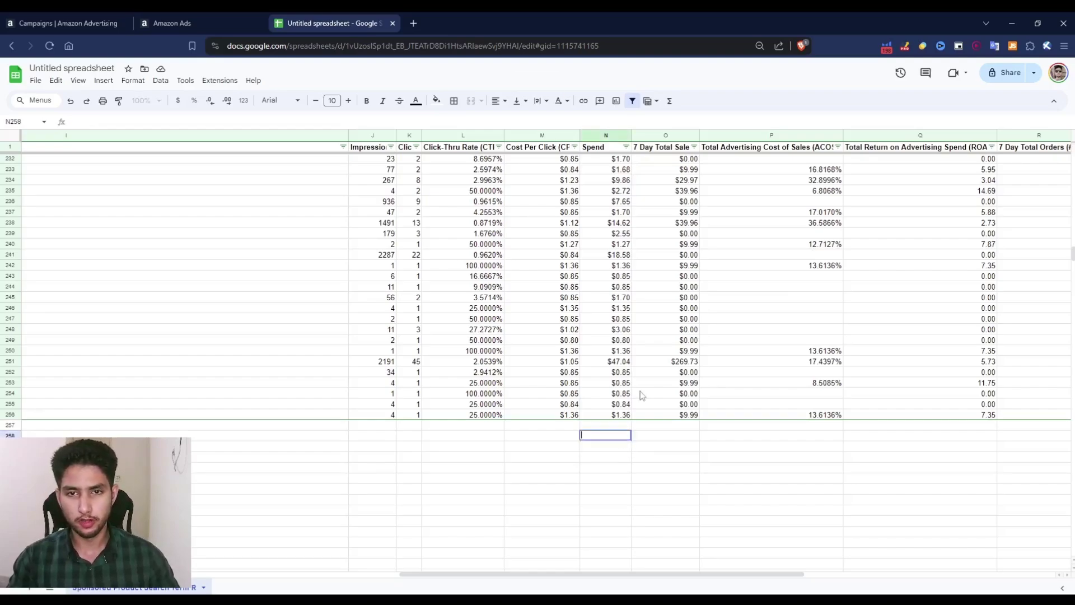
{"action": "type", "text": "=s"}
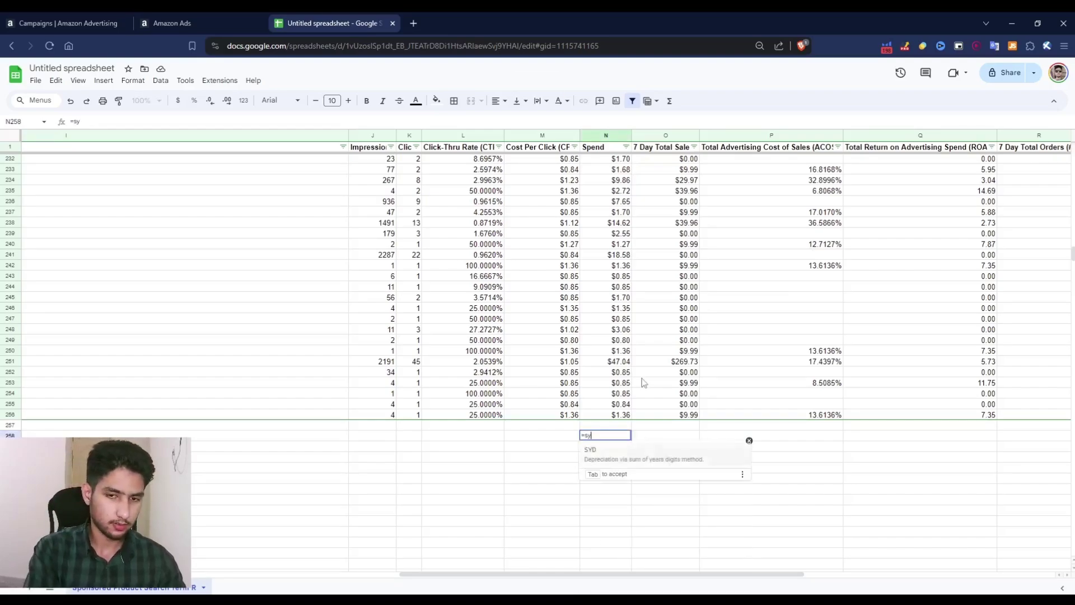
{"action": "type", "text": "ubt"}
{"action": "key", "text": "Tab"}
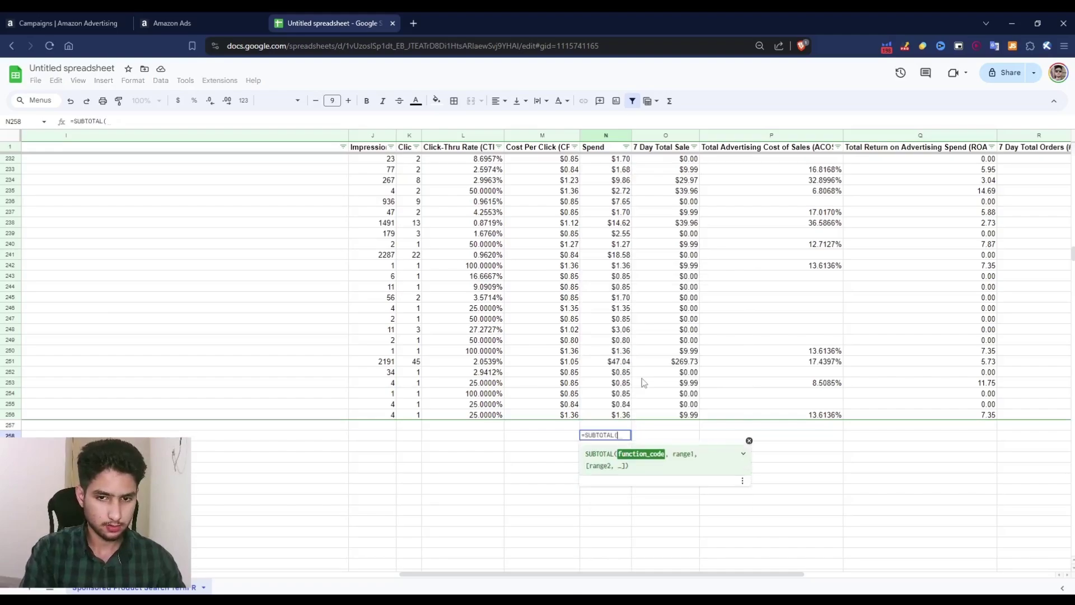
{"action": "type", "text": "9,"}
{"action": "key", "text": "ctrl+shift+Up"}
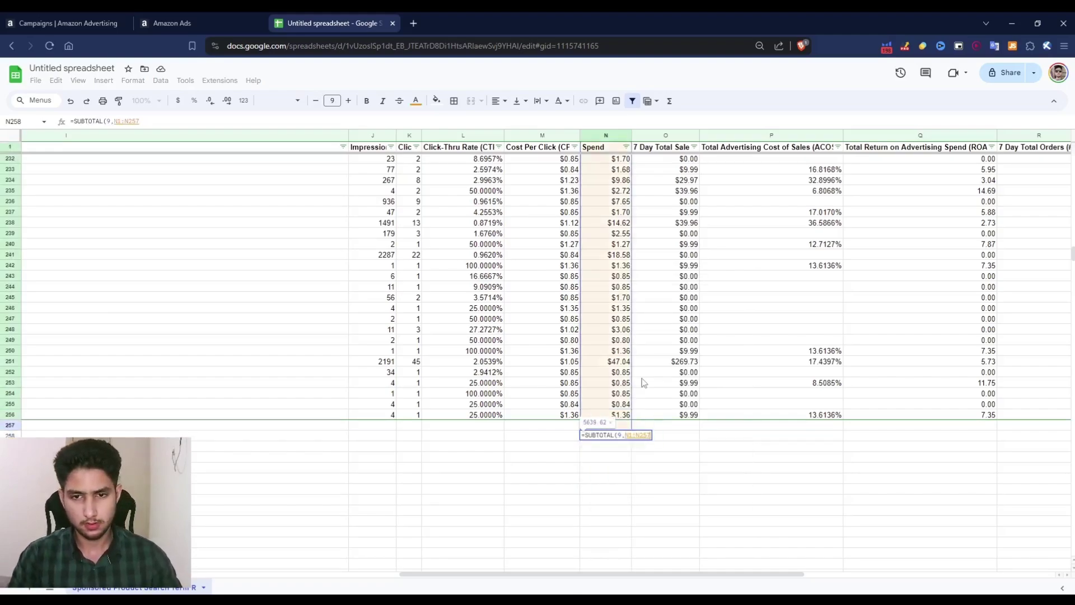
{"action": "key", "text": "Return"}
{"action": "scroll", "coordinate": [636, 415], "scroll_direction": "down", "scroll_amount": 3}
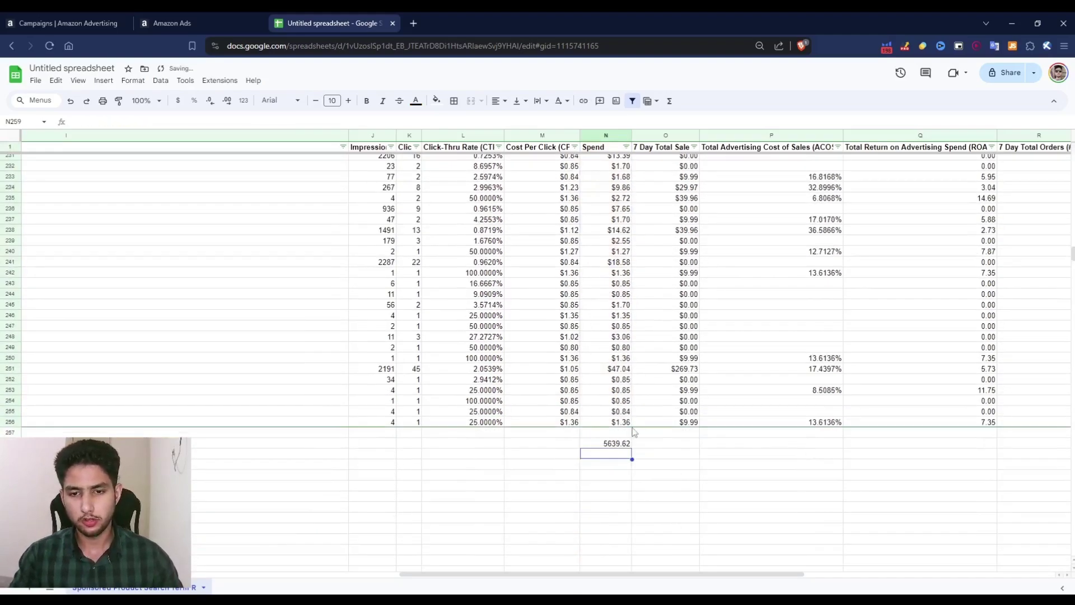
- Copy the Spend subtotal from N258 and paste it as a plain value into P258
{"action": "left_click", "coordinate": [616, 442]}
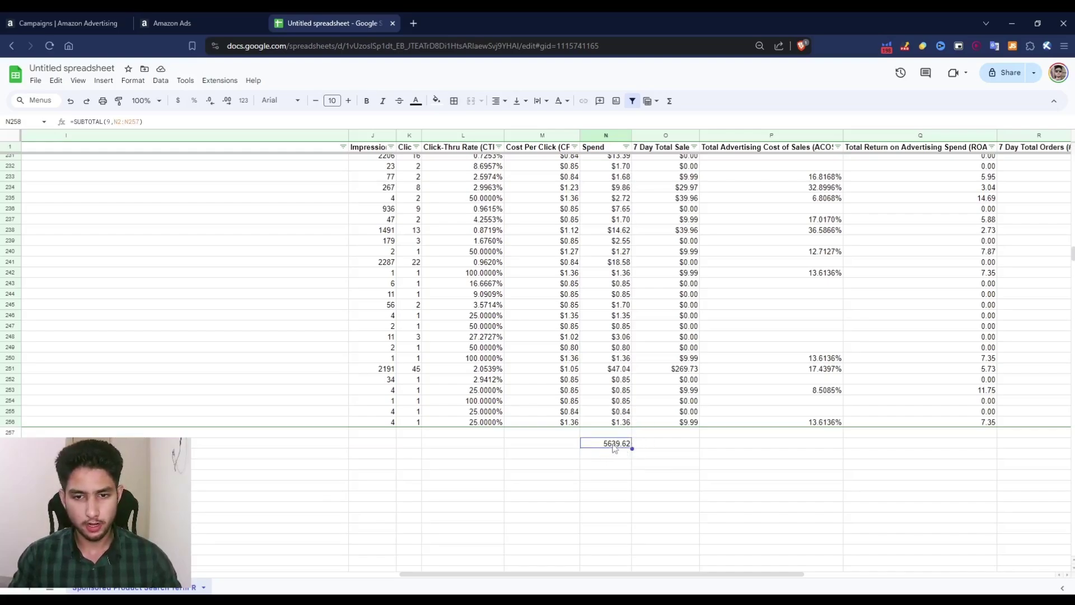
{"action": "key", "text": "ctrl+c"}
{"action": "left_click", "coordinate": [717, 443]}
{"action": "key", "text": "ctrl+shift+v"}
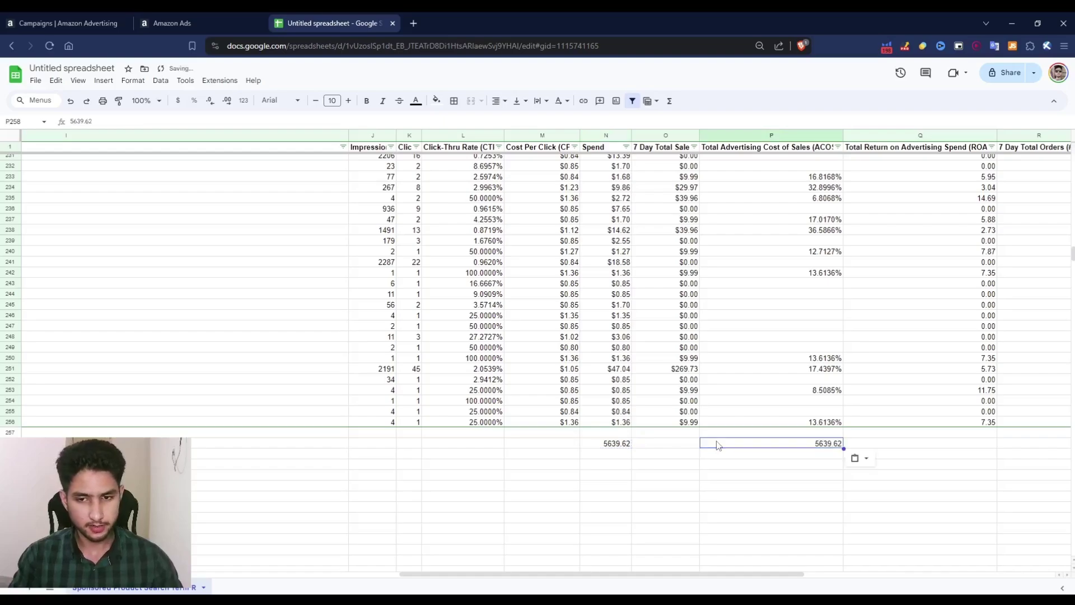
{"action": "left_click", "coordinate": [732, 455]}
{"action": "left_click", "coordinate": [612, 443]}
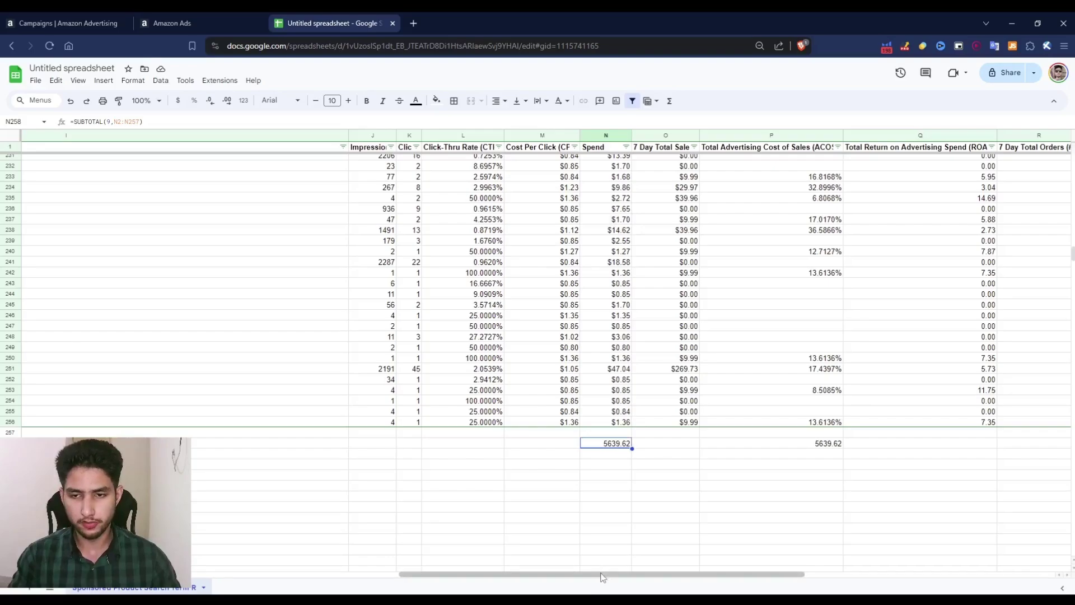
- Filter the 7 Day Total Orders column to show only the value 0 and review the Spend subtotal in N258
{"action": "left_click_drag", "start_coordinate": [607, 575], "coordinate": [664, 575]}
{"action": "scroll", "coordinate": [884, 180], "scroll_direction": "down", "scroll_amount": 2}
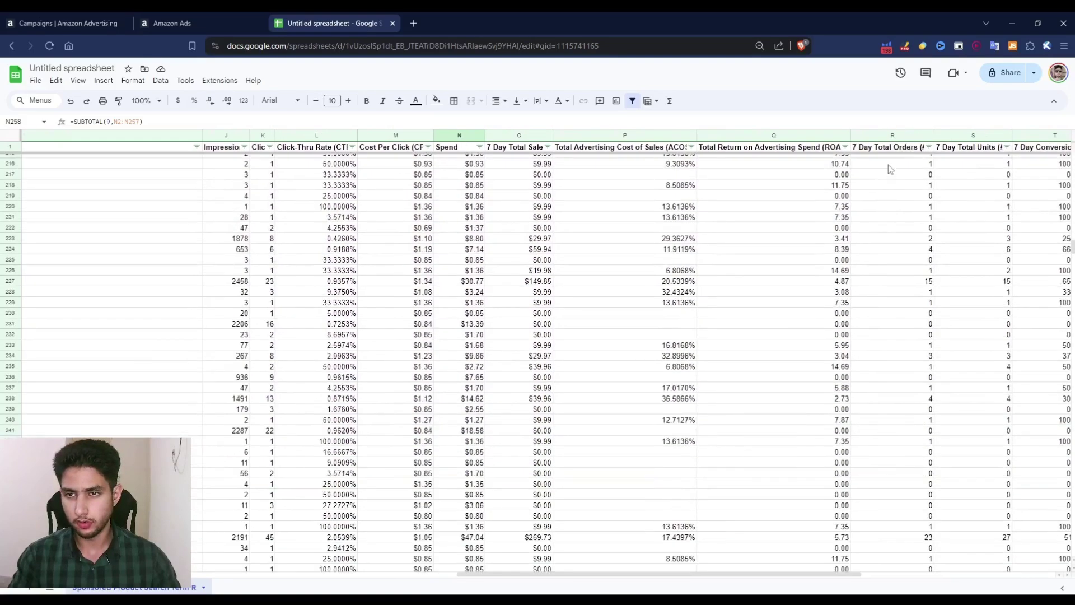
{"action": "left_click", "coordinate": [929, 147]}
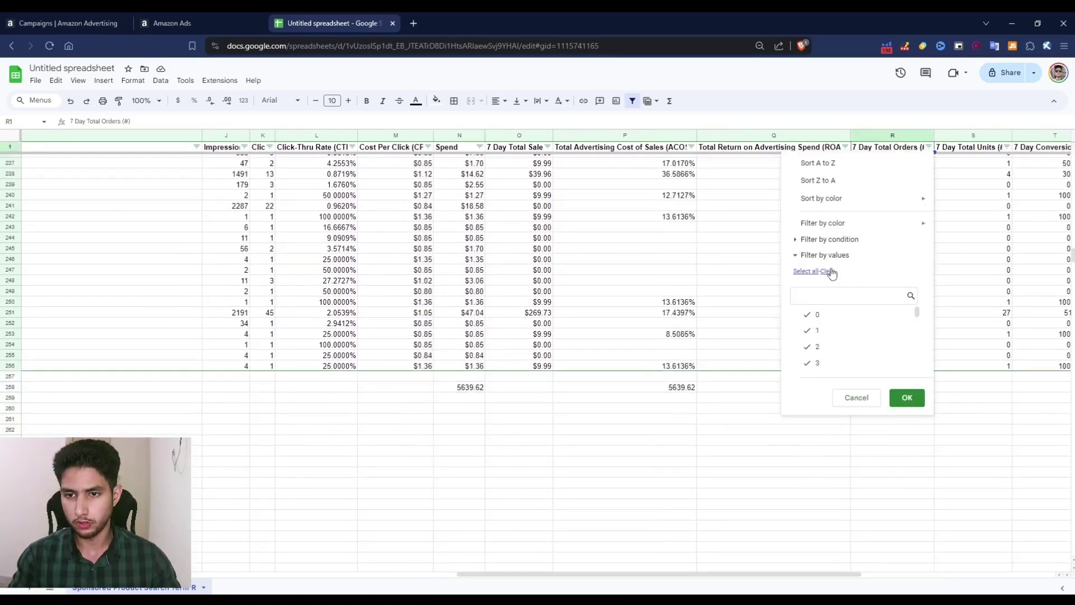
{"action": "left_click", "coordinate": [827, 271]}
{"action": "left_click", "coordinate": [819, 315]}
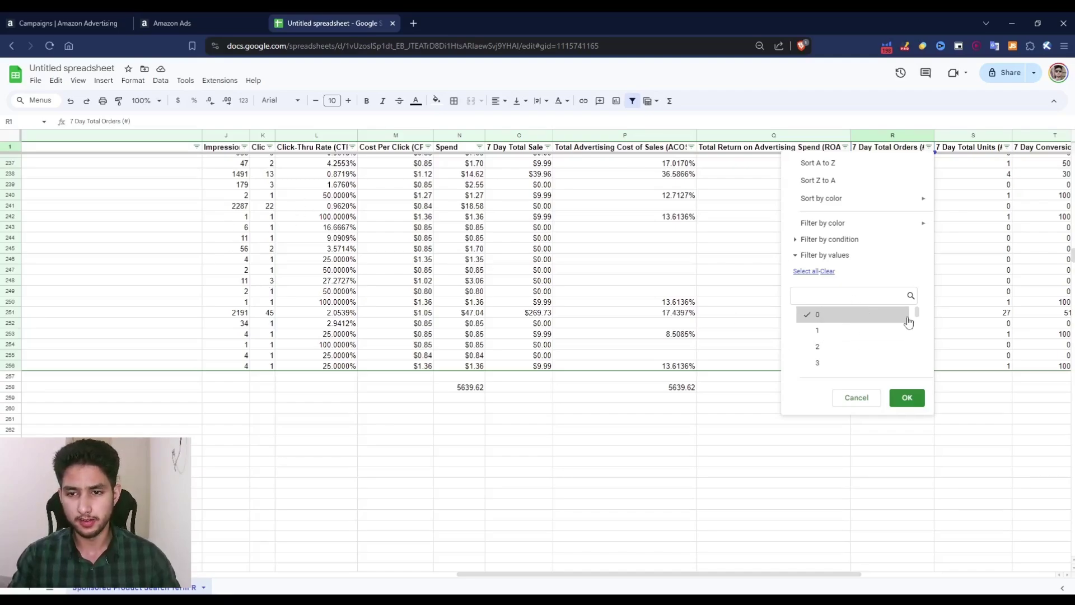
{"action": "left_click", "coordinate": [907, 398]}
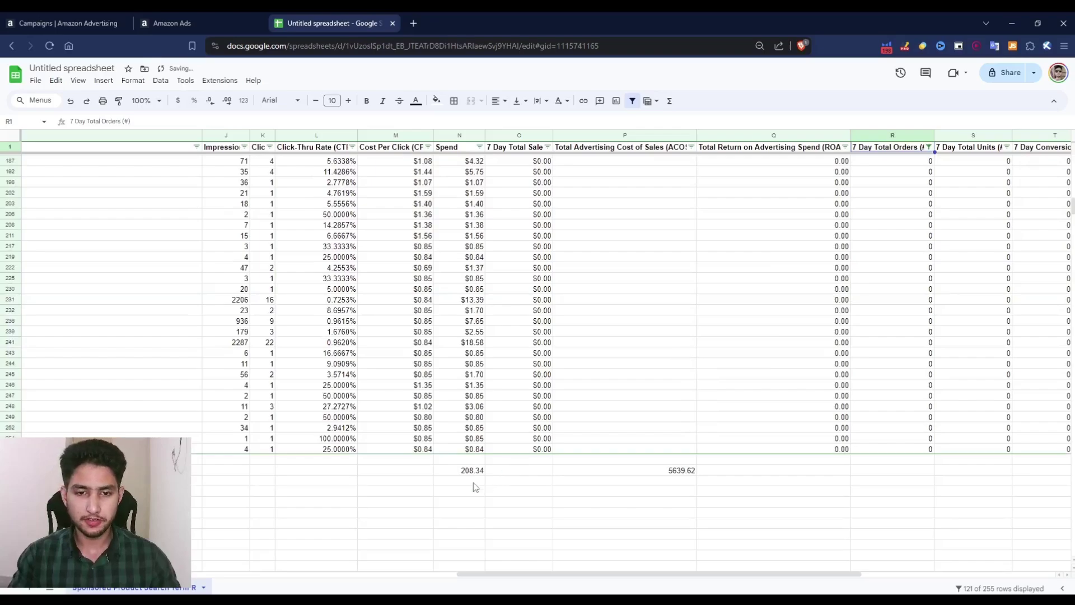
{"action": "left_click", "coordinate": [480, 472]}
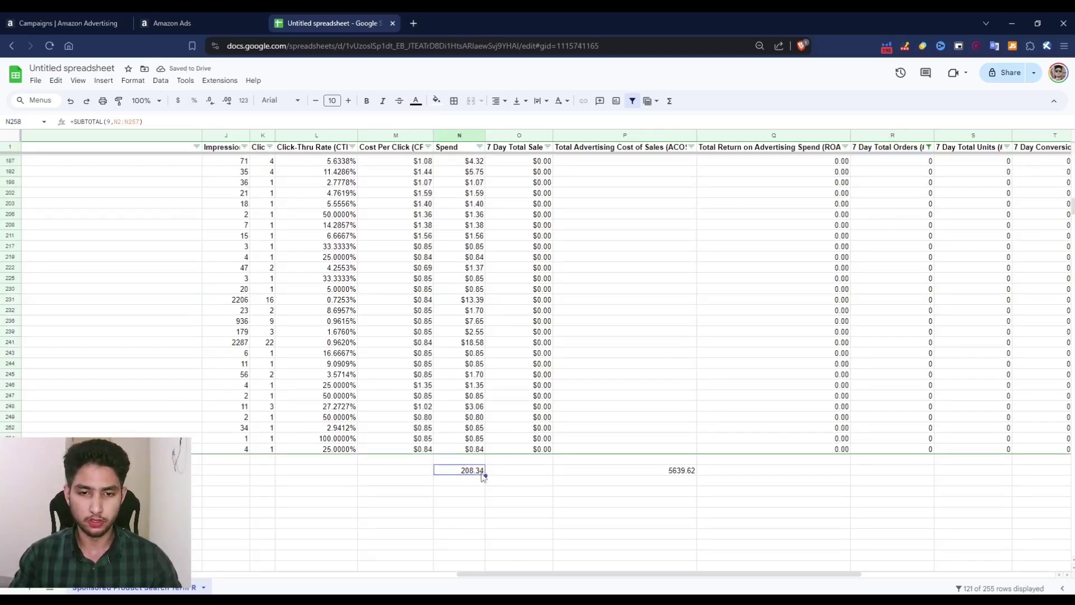
{"action": "scroll", "coordinate": [496, 456], "scroll_direction": "down", "scroll_amount": 1}
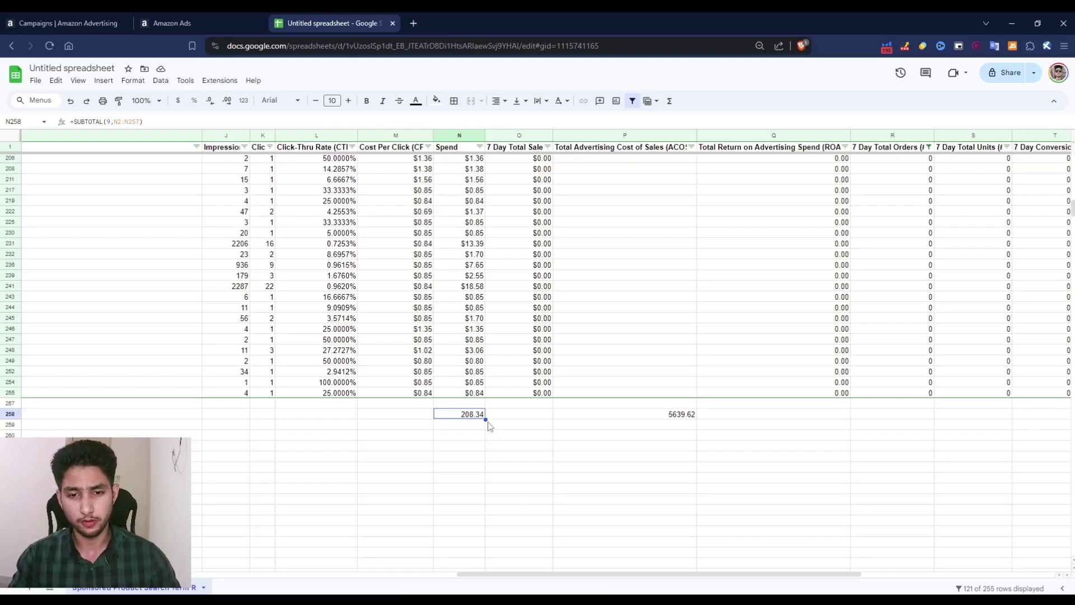
- Calculate the zero-order share of total spend in P259 by dividing N258 by P258
{"action": "double_click", "coordinate": [669, 425]}
{"action": "type", "text": "="}
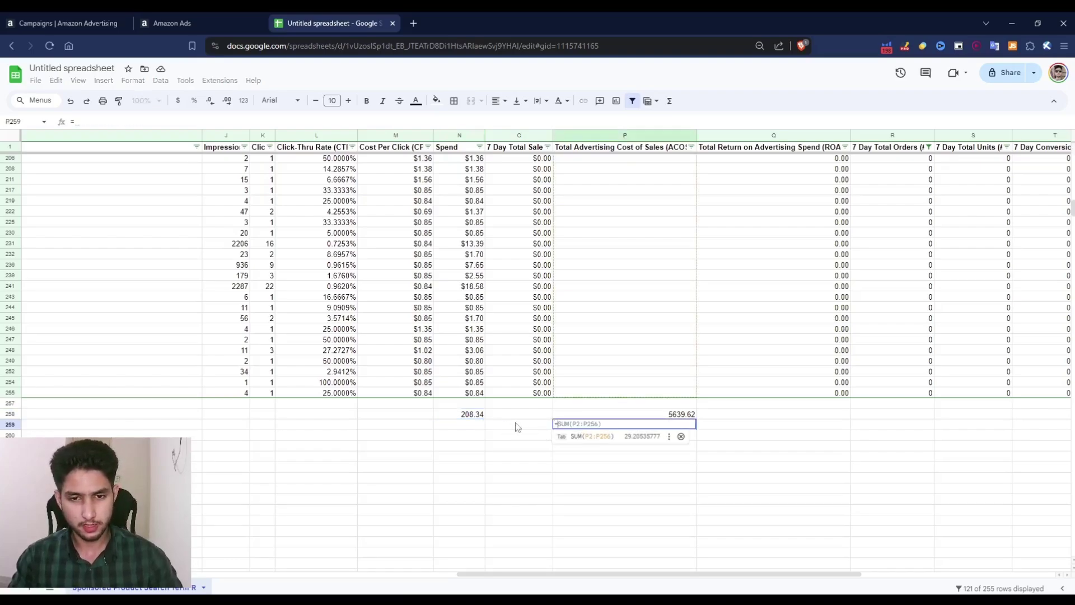
{"action": "left_click", "coordinate": [481, 415]}
{"action": "type", "text": "/"}
{"action": "left_click", "coordinate": [679, 415]}
{"action": "key", "text": "Return"}
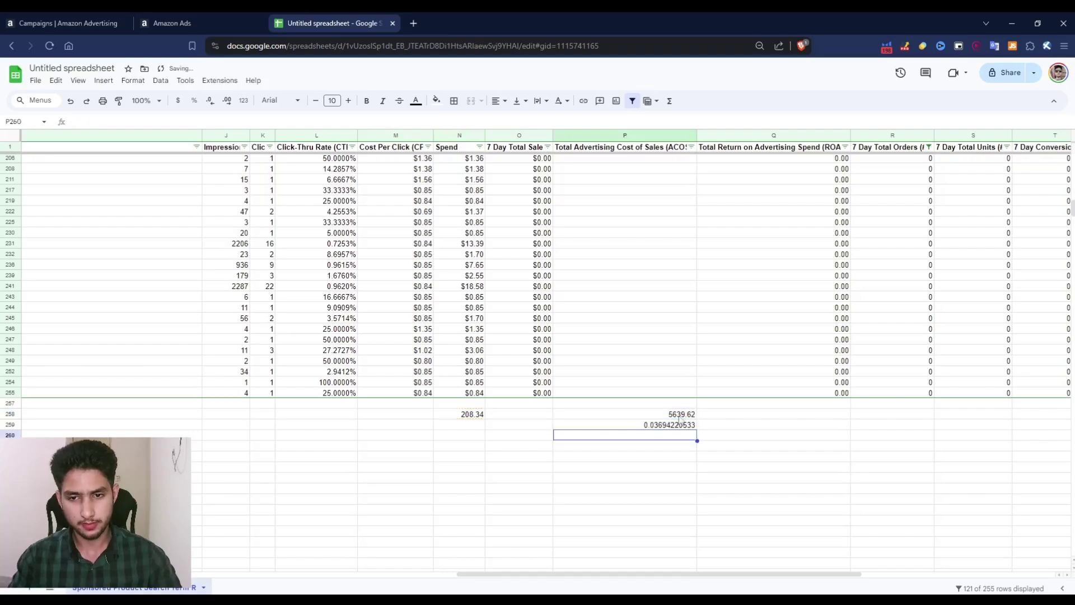
- Format the ratio in P259 as a percentage with two decimal places
{"action": "left_click", "coordinate": [655, 425]}
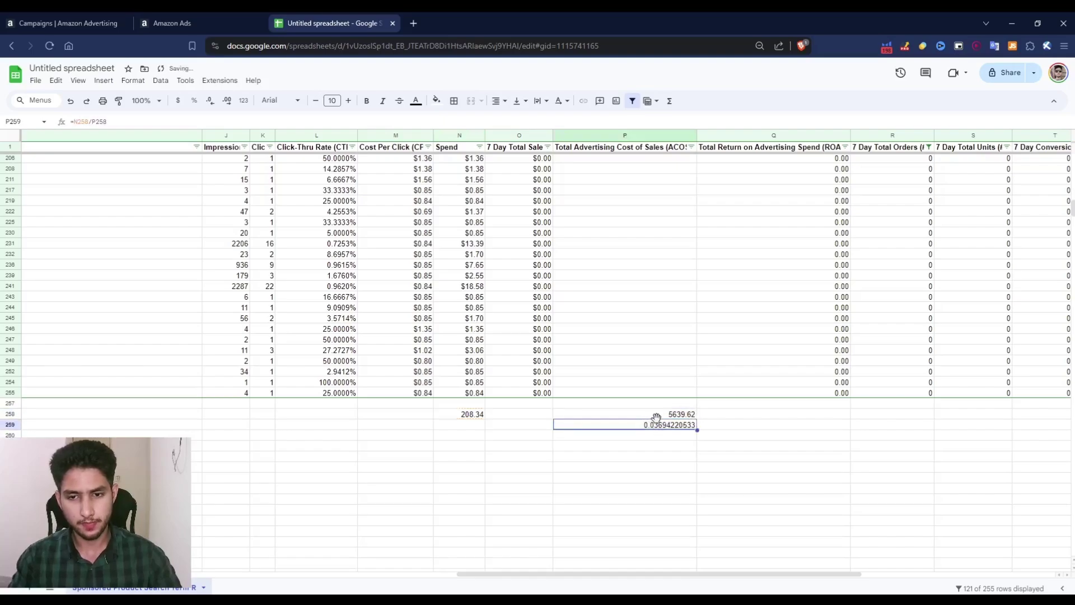
{"action": "left_click", "coordinate": [194, 101]}
{"action": "left_click", "coordinate": [211, 100]}
{"action": "left_click", "coordinate": [227, 101]}
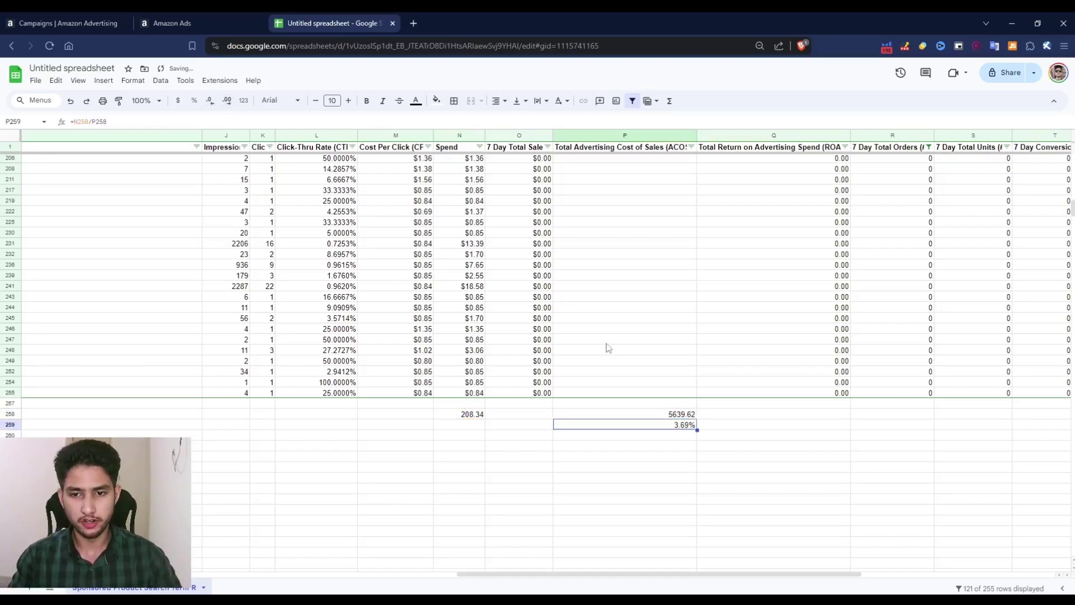
- Review the spend share in P259 against the filtered subtotal in N258 and the total spend in P258
{"action": "left_click", "coordinate": [692, 435]}
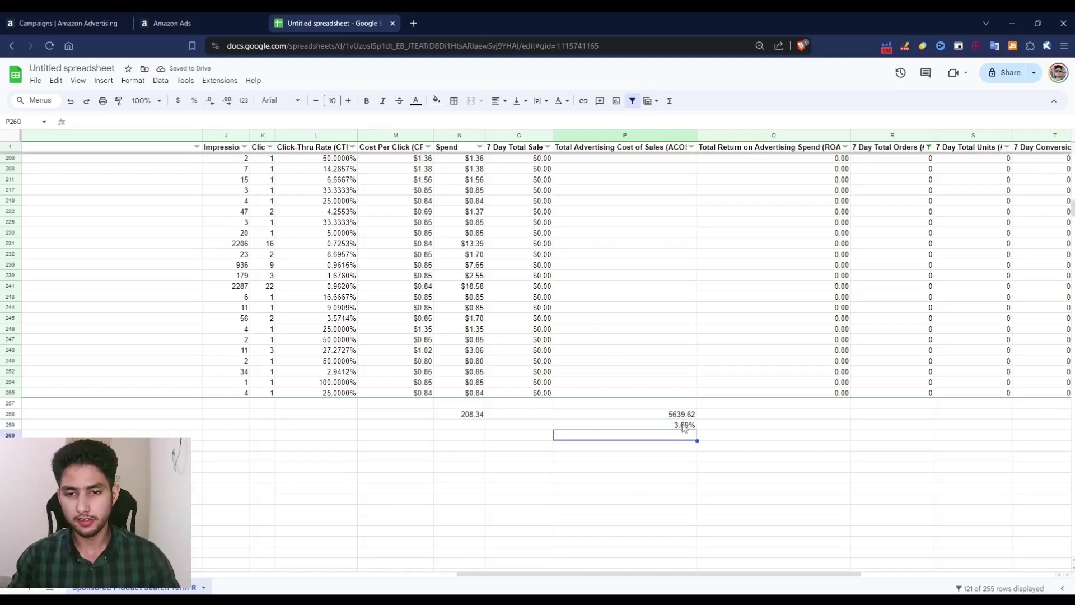
{"action": "left_click", "coordinate": [684, 428]}
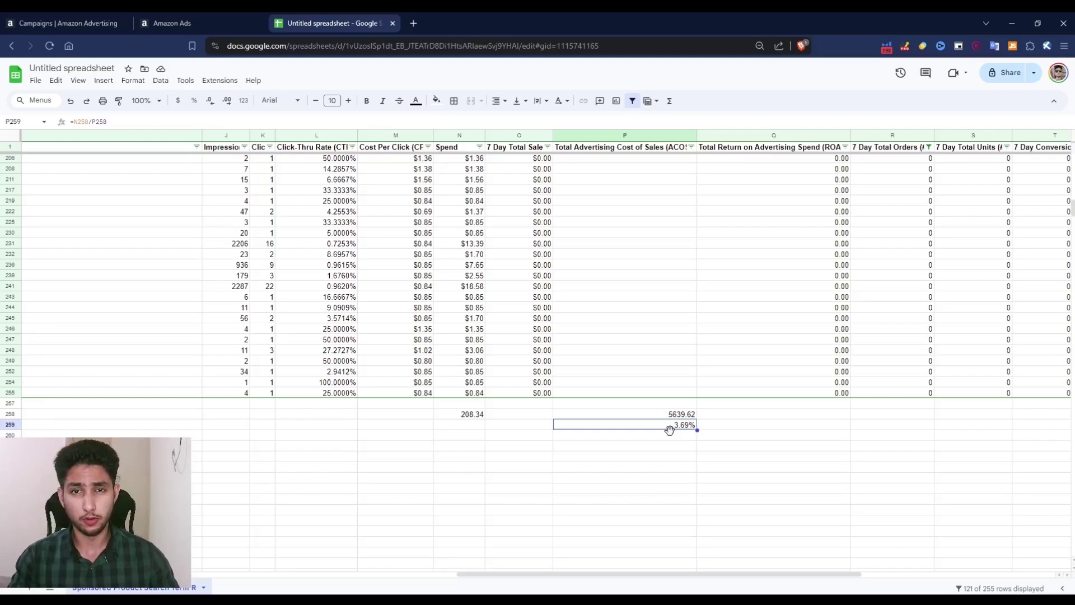
{"action": "left_click", "coordinate": [677, 436]}
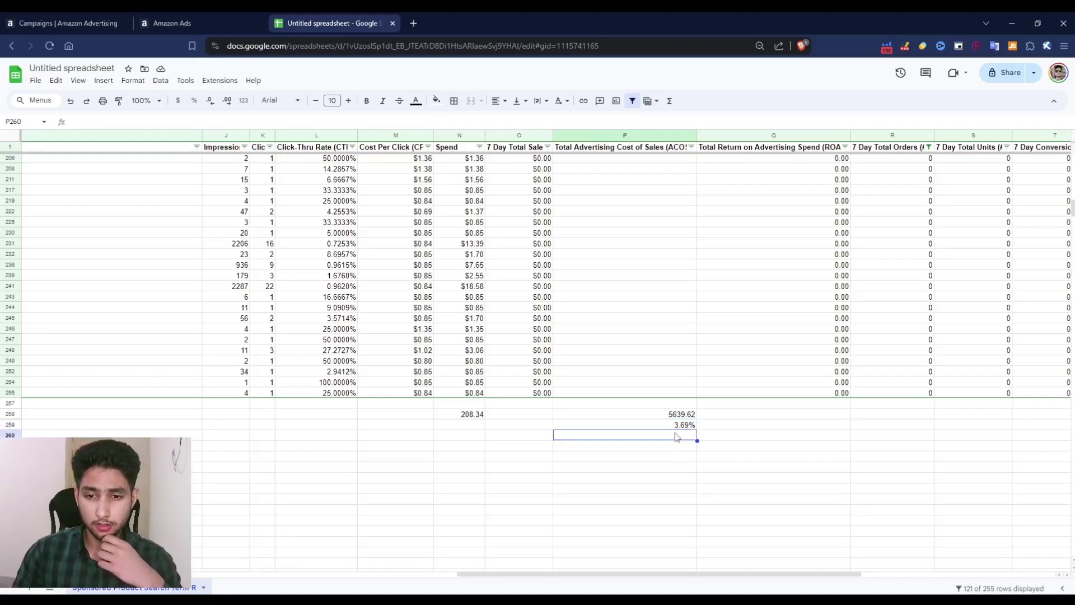
{"action": "left_click", "coordinate": [683, 427]}
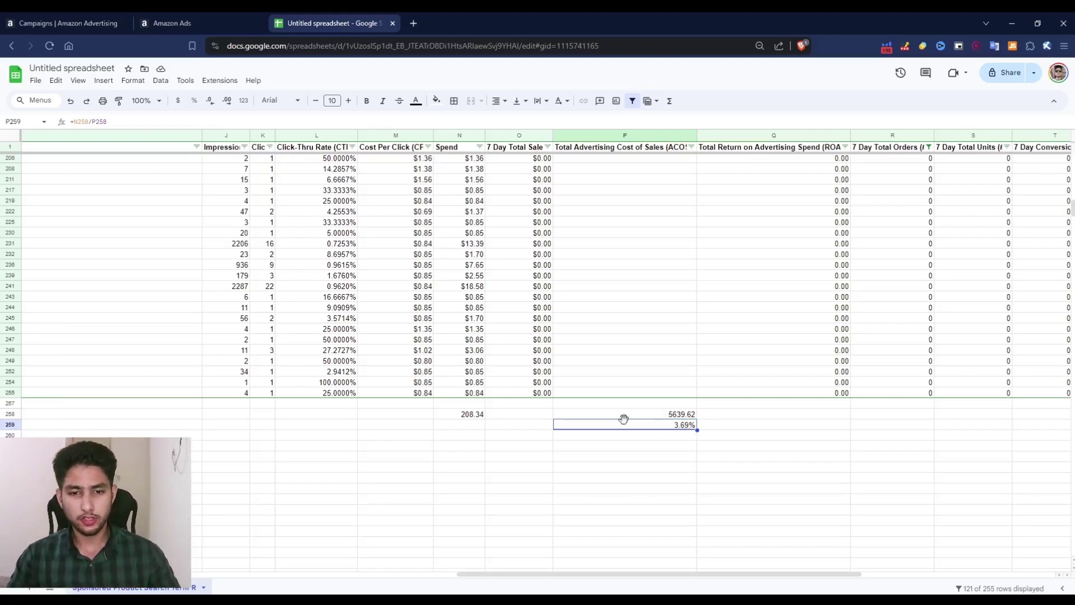
{"action": "left_click_drag", "start_coordinate": [476, 415], "coordinate": [674, 427]}
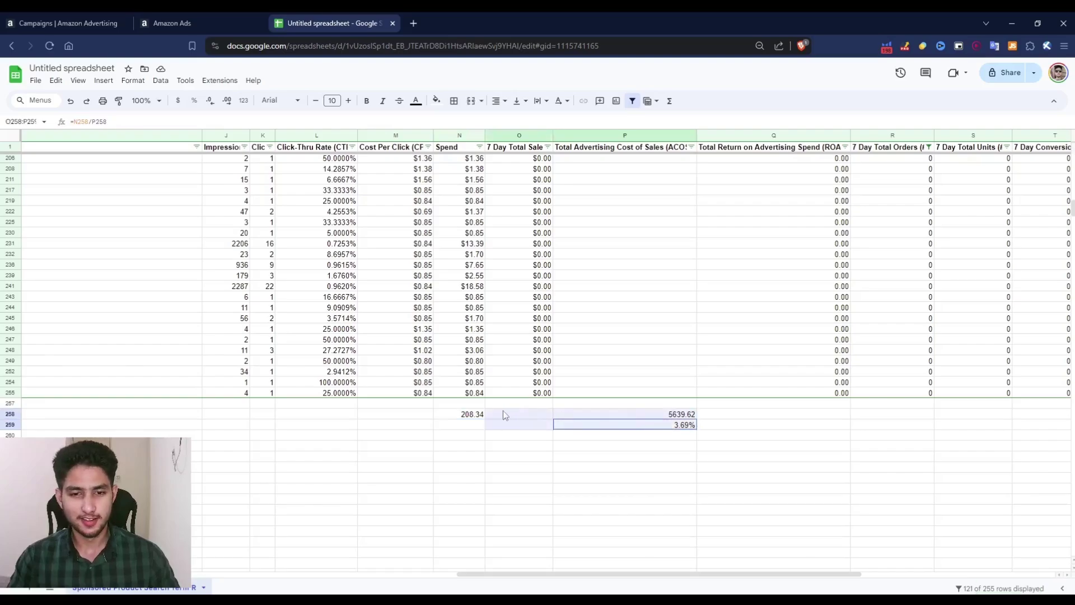
{"action": "left_click", "coordinate": [472, 414]}
{"action": "left_click_drag", "start_coordinate": [472, 415], "coordinate": [563, 416]}
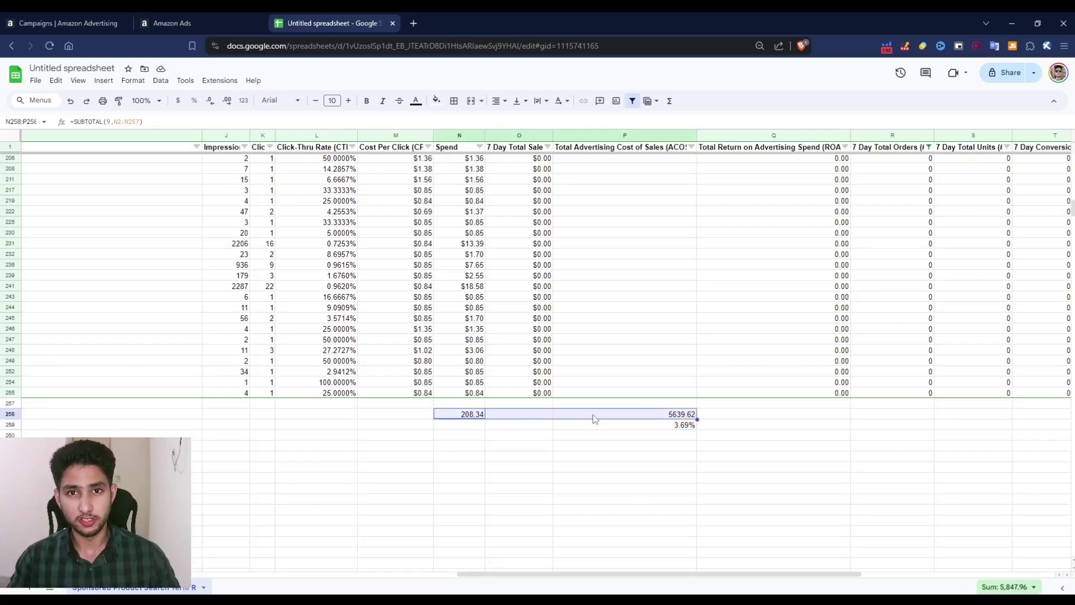